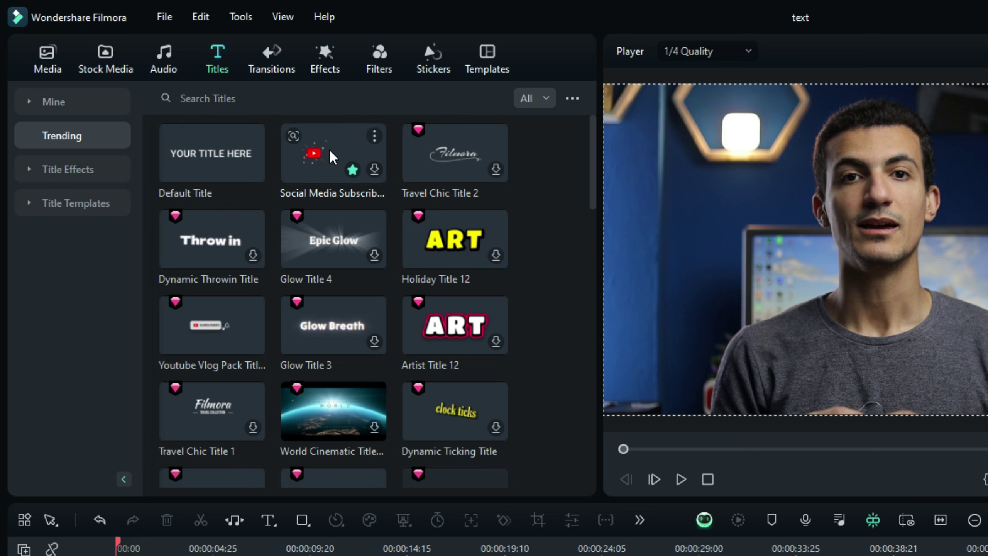
- Search the titles library for "social media" and look through the matching title designs
click(83, 170)
click(349, 94)
click(349, 94)
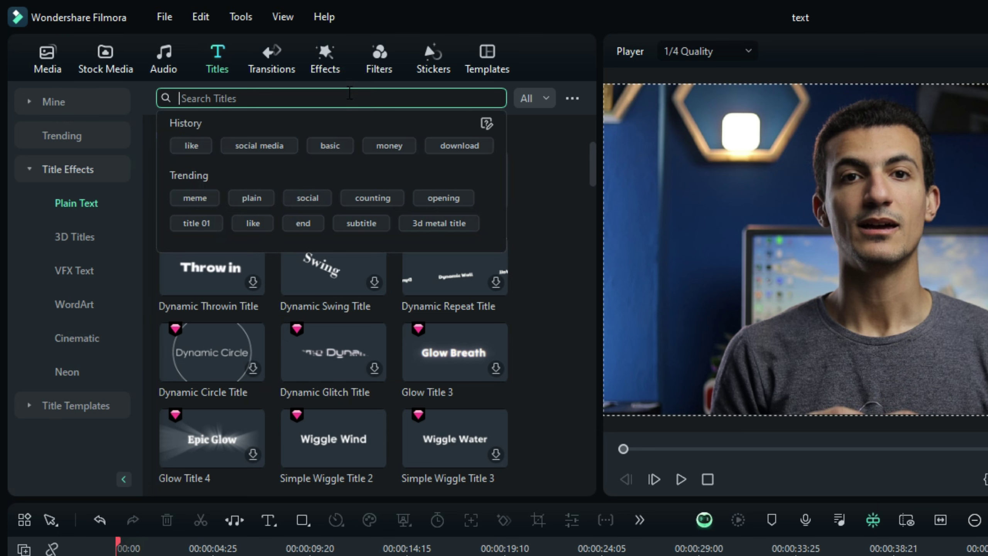
text(social media)
key(Return)
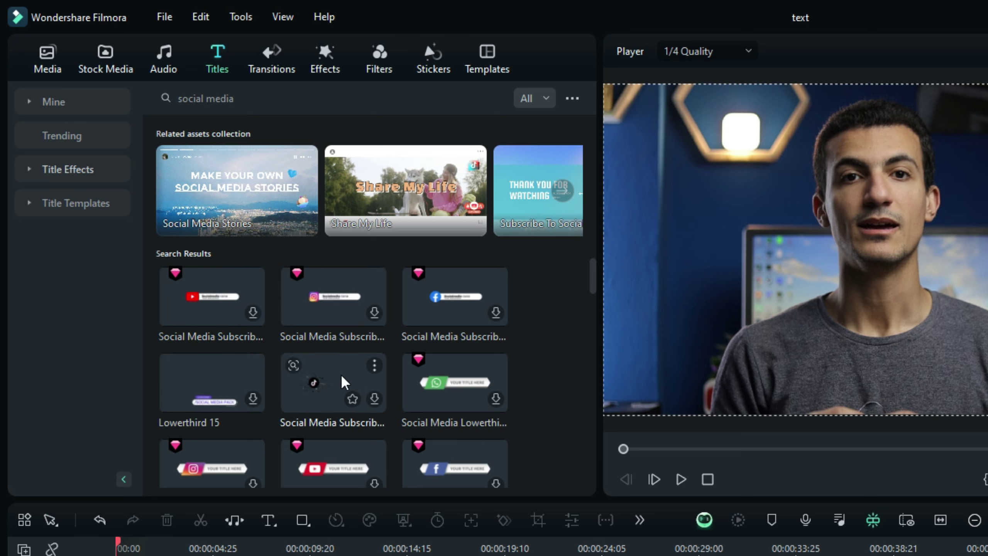
scroll(570, 386, down, 10)
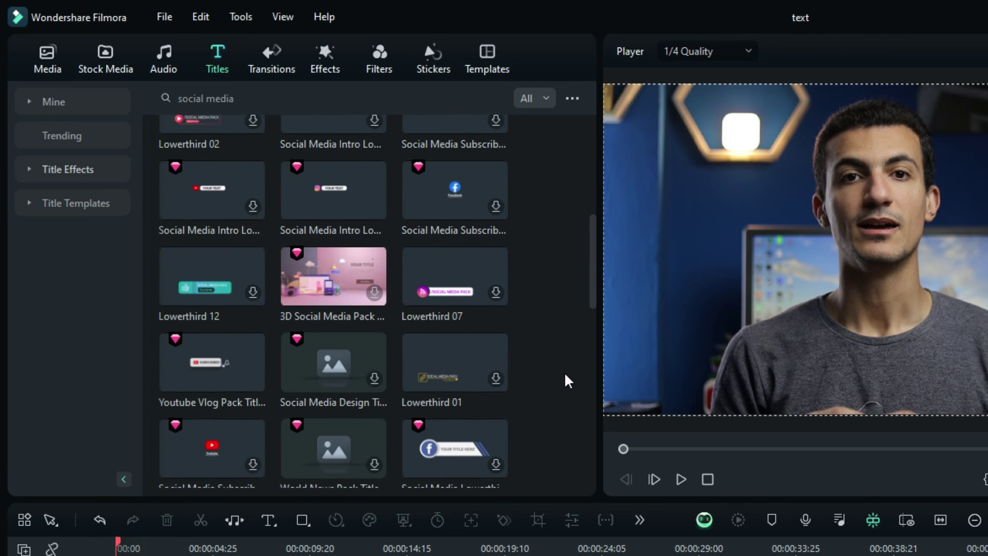
scroll(565, 379, up, 10)
scroll(544, 379, down, 10)
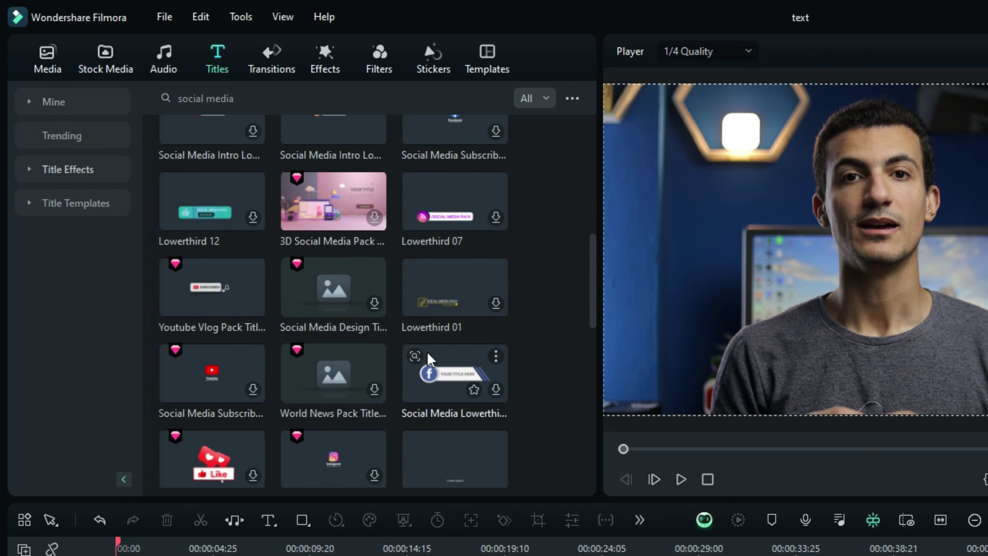
scroll(426, 364, up, 10)
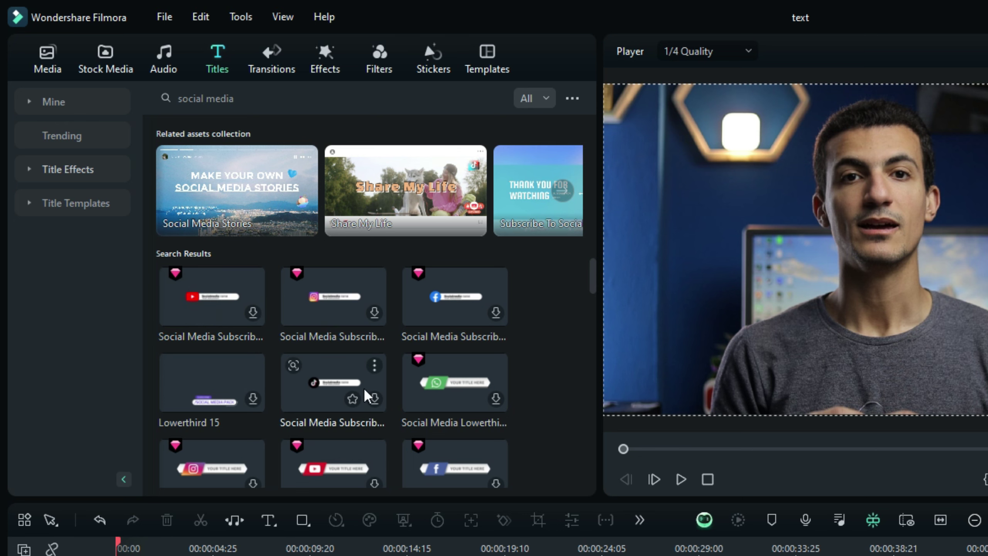
scroll(364, 397, down, 5)
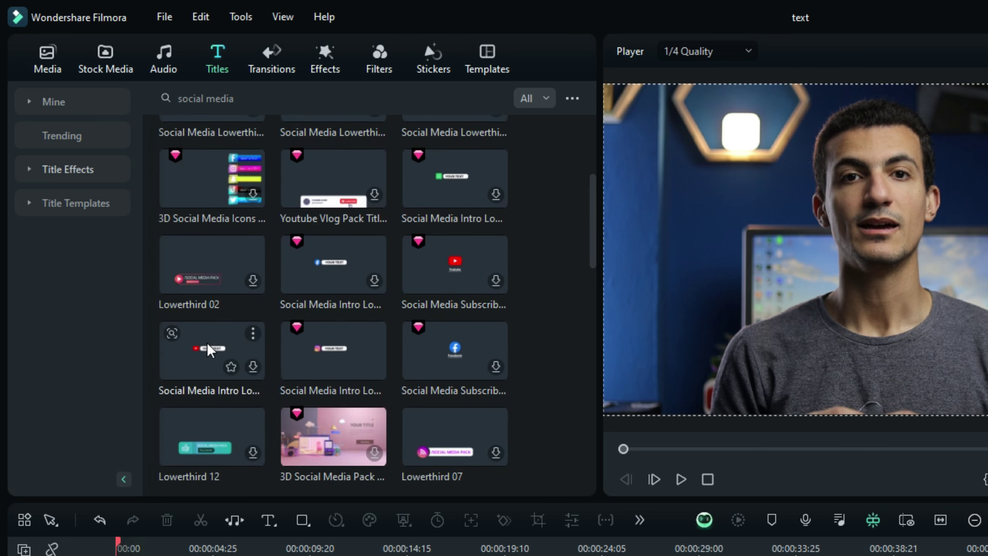
scroll(273, 280, up, 5)
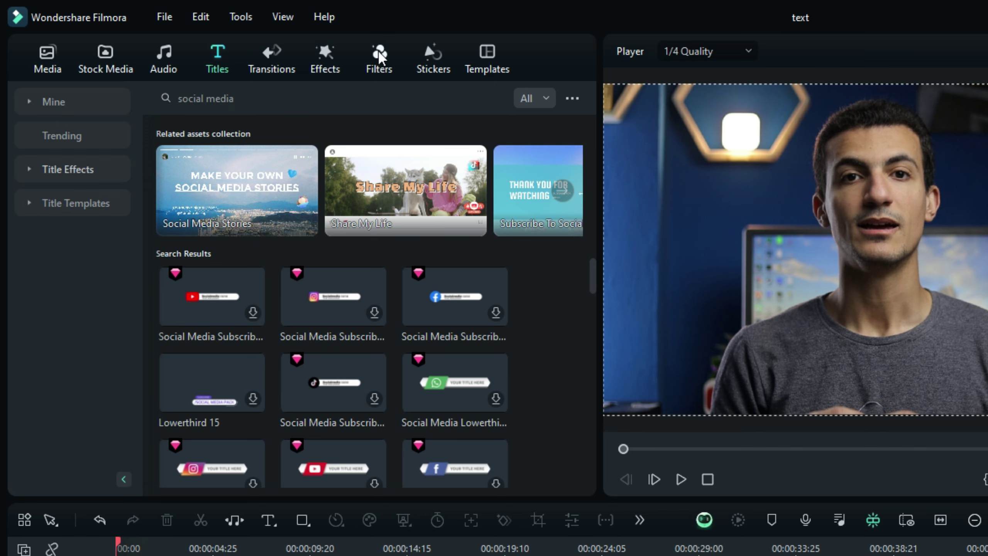
- Look through the downloaded stickers in the personal sticker collection
click(425, 68)
click(97, 100)
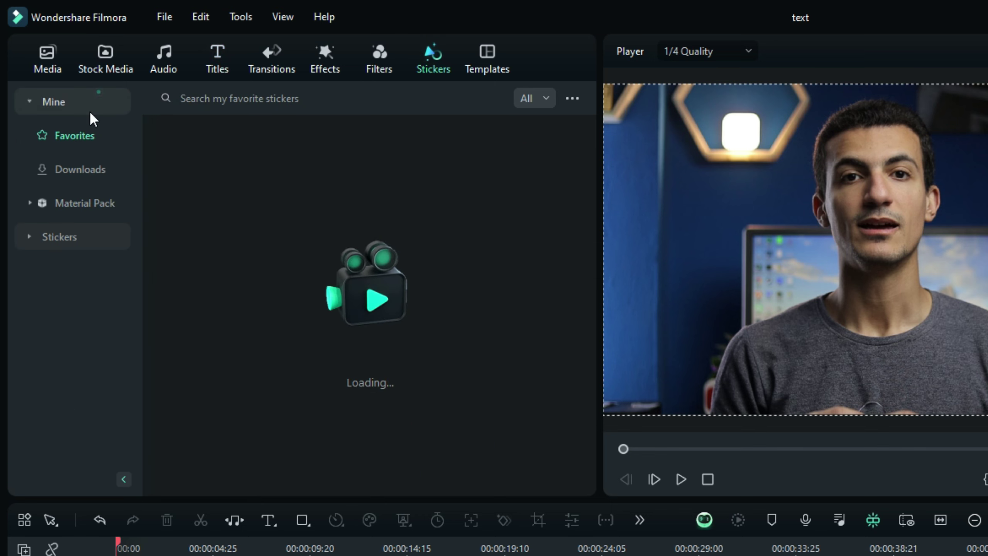
click(78, 171)
scroll(373, 292, down, 5)
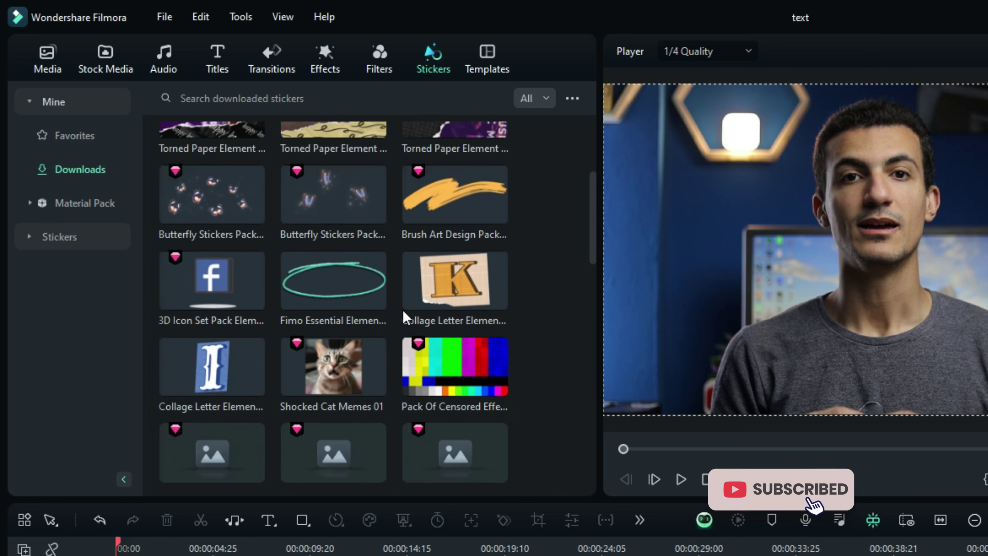
scroll(365, 310, down, 4)
scroll(330, 352, up, 4)
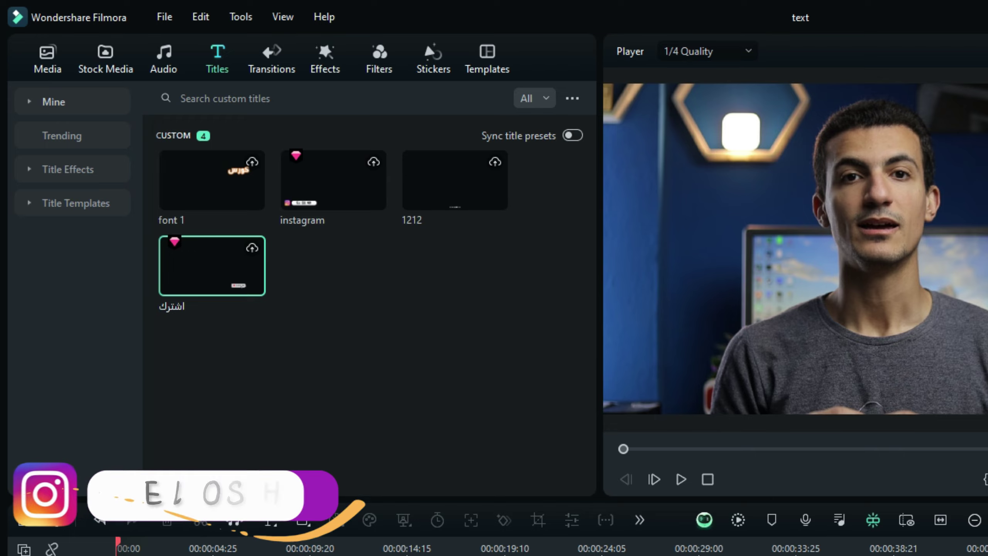
- Preview the SUBSCRIBED title at the start of the timeline and show the plain text title effects
key(space)
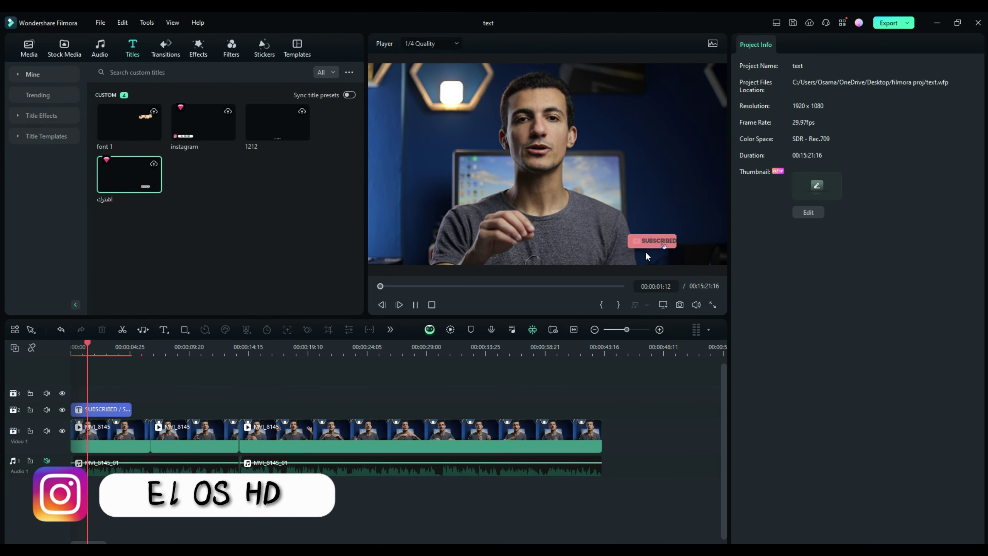
key(space)
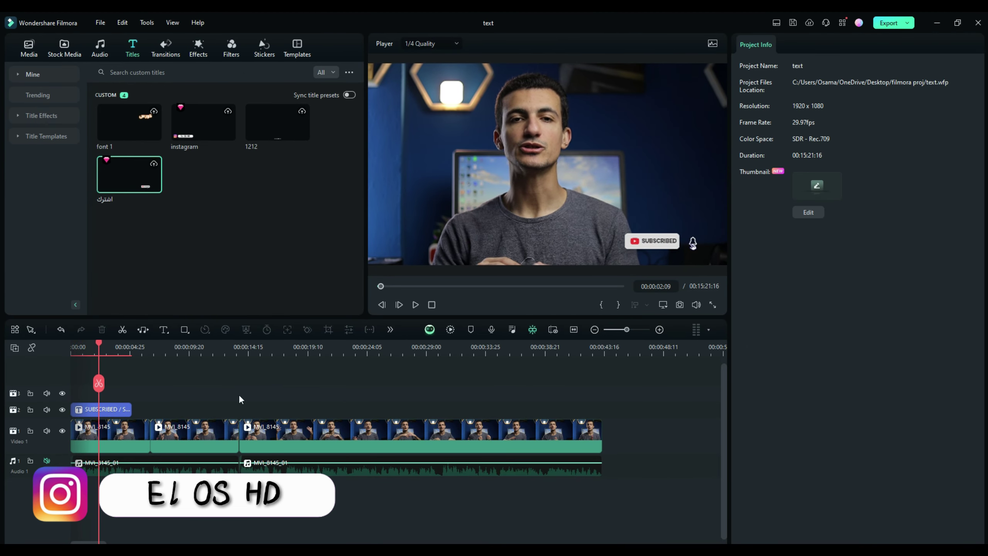
click(39, 117)
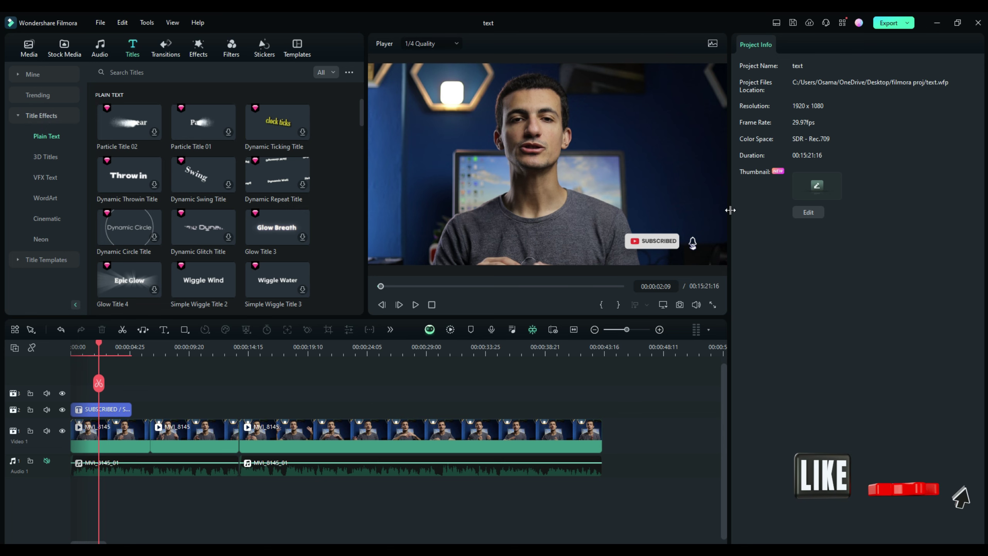
- Try a smaller scale and a different horizontal position for the SUBSCRIBED title clip, undoing each change
click(100, 409)
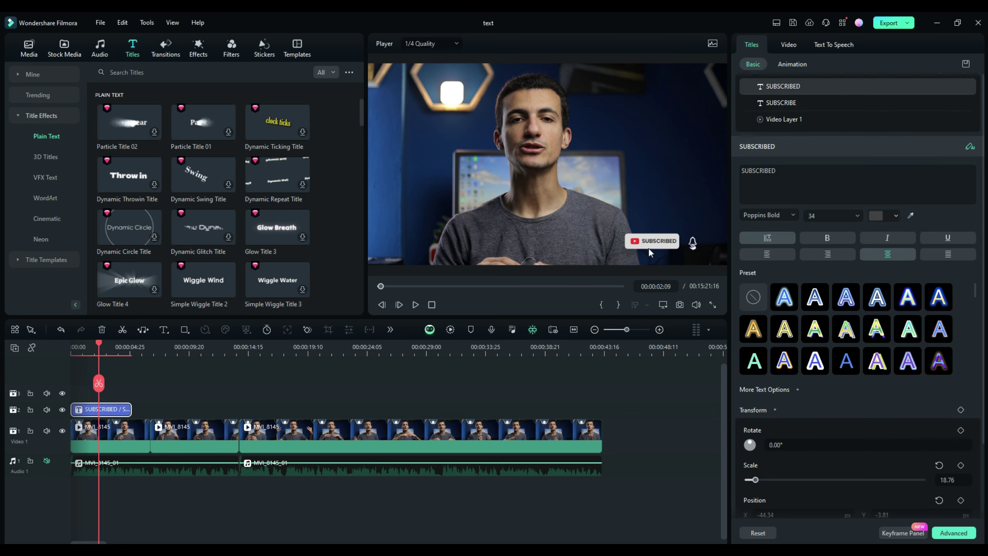
click(789, 44)
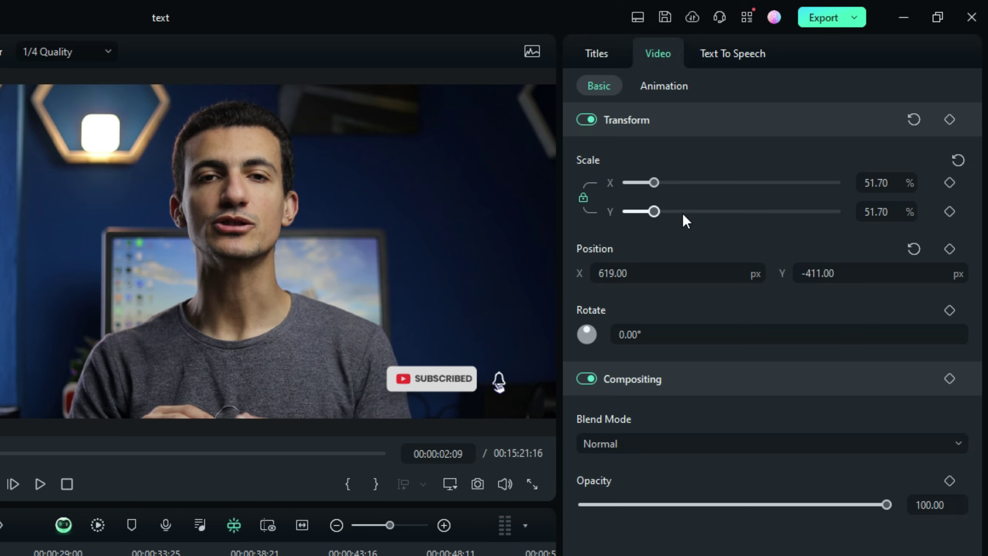
drag(656, 180, 638, 181)
key(ctrl+z)
drag(642, 272, 642, 267)
key(ctrl+z)
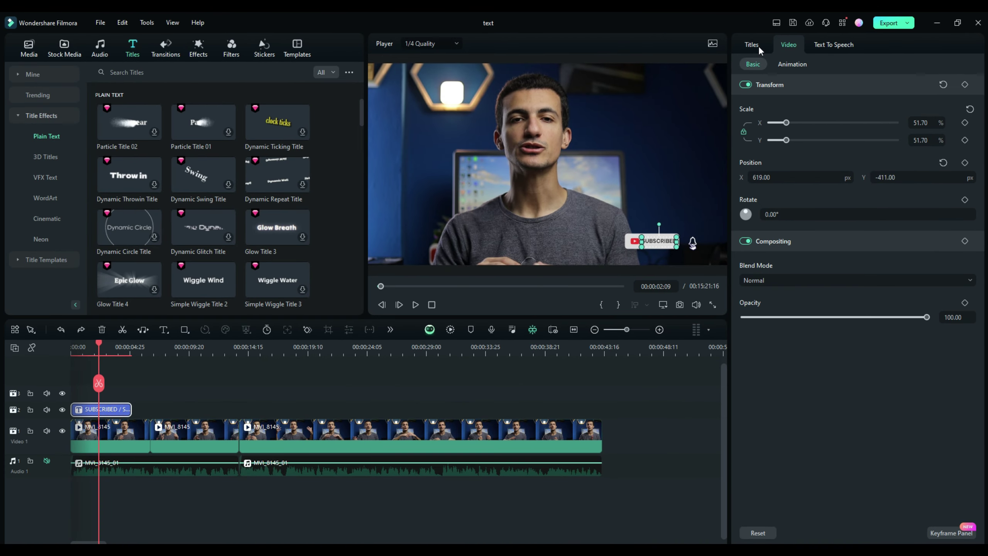
- Open the SUBSCRIBED title in the advanced text editor and start saving it as a custom preset, cancelling without saving
click(751, 45)
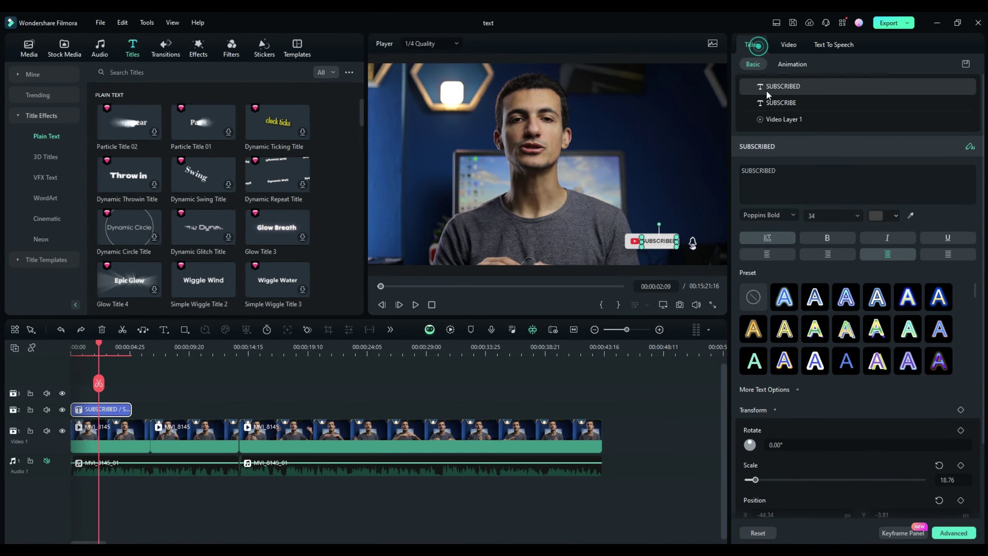
click(954, 533)
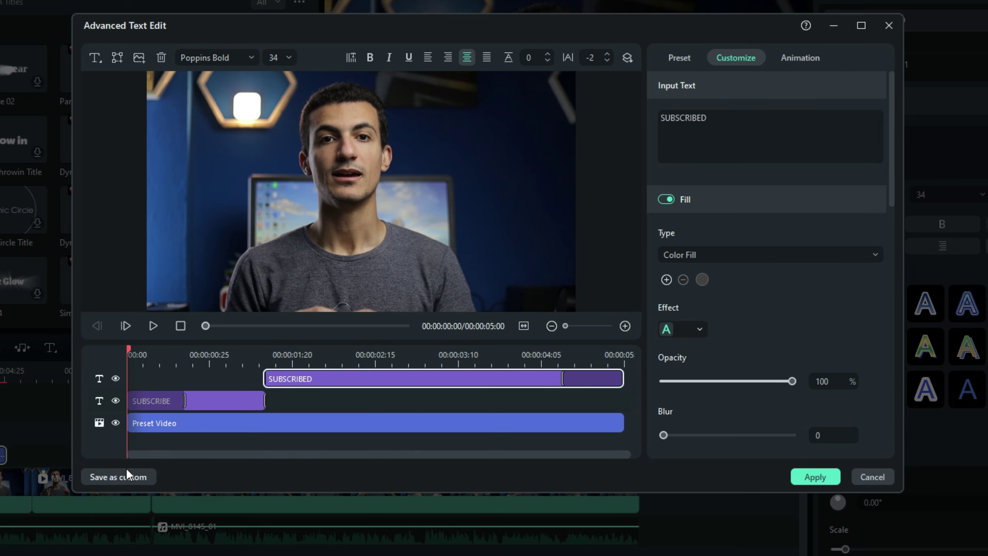
click(132, 475)
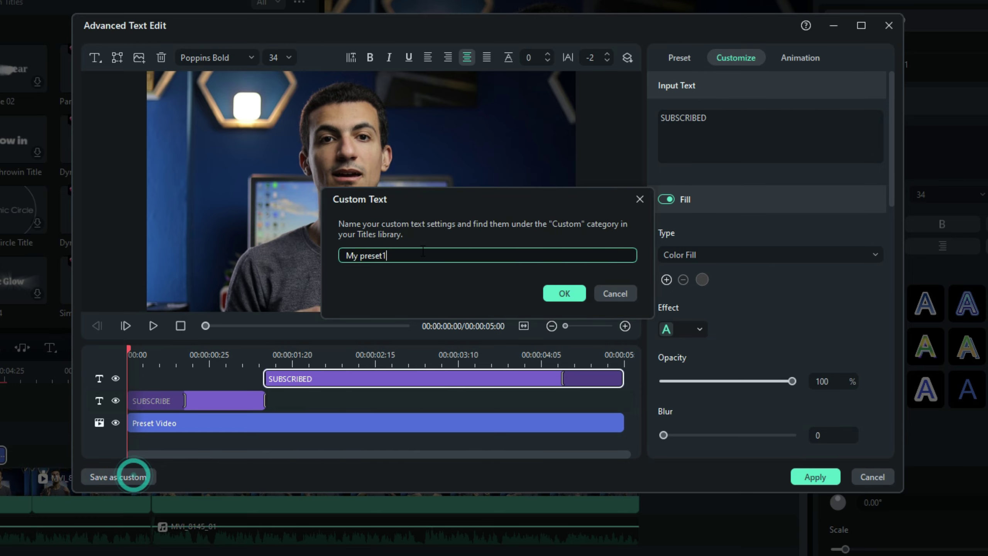
triple_click(417, 250)
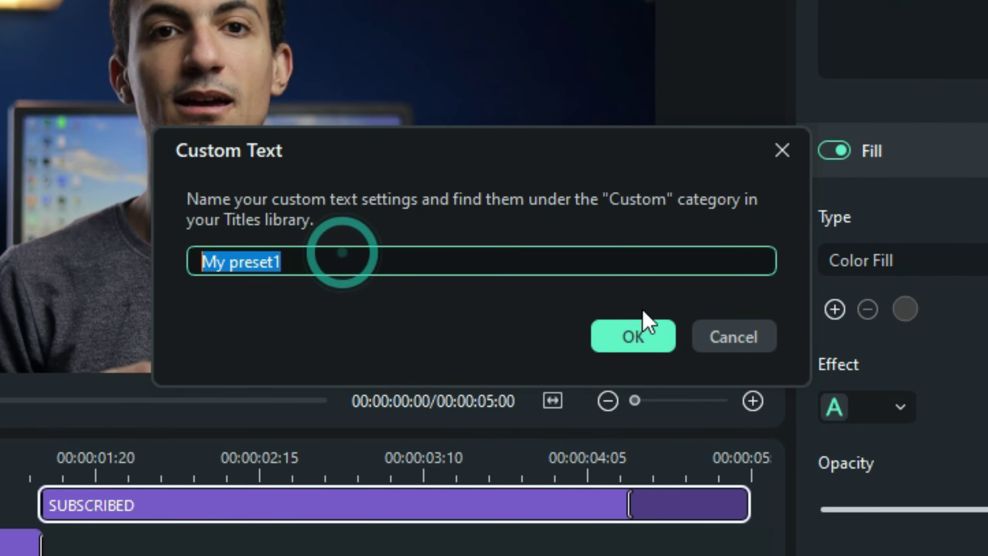
click(735, 339)
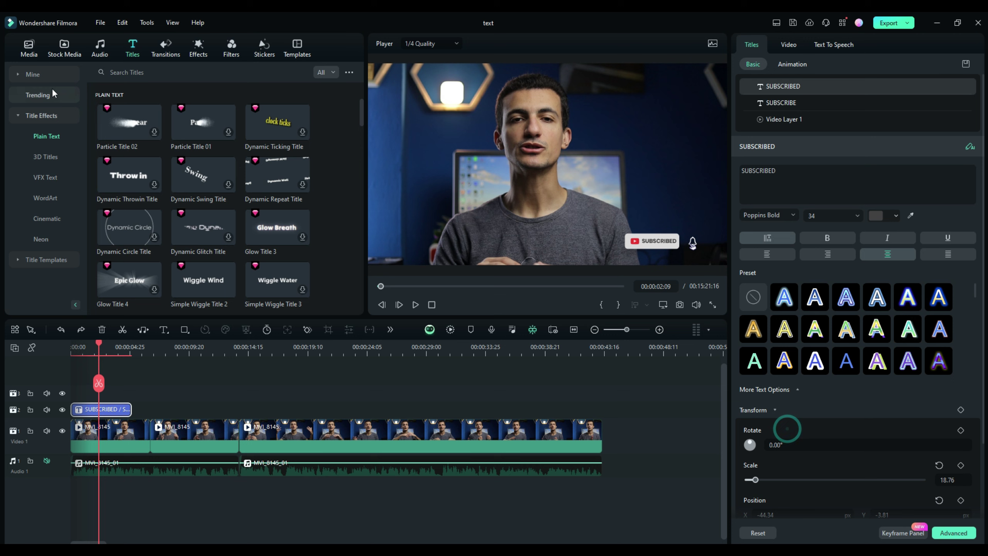
- View the saved custom titles in the personal collection, followed by the trending titles
click(46, 75)
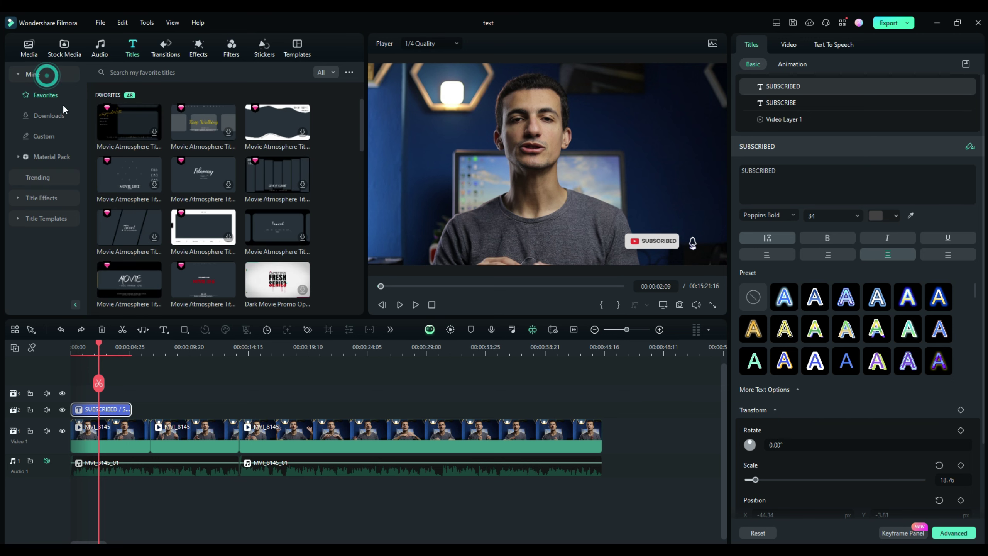
click(39, 134)
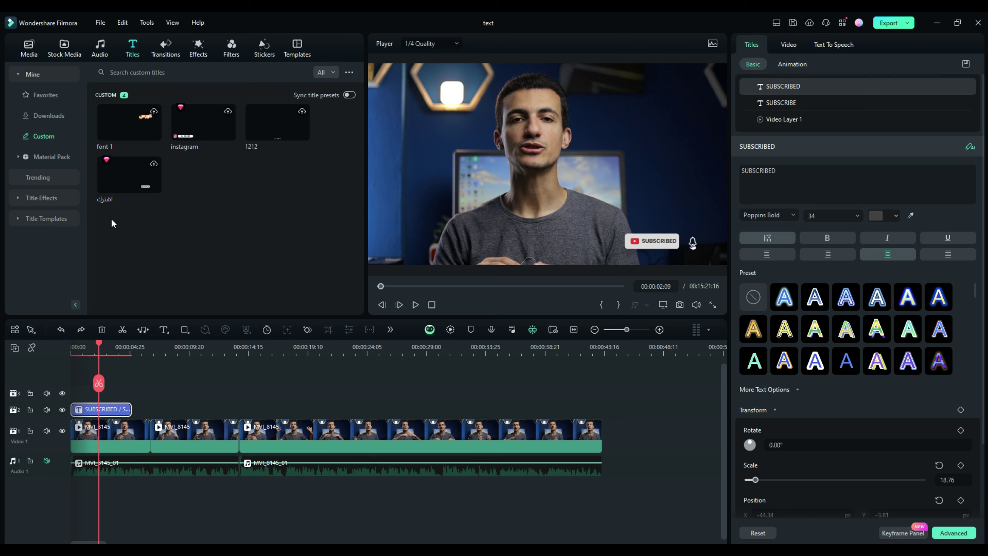
click(38, 178)
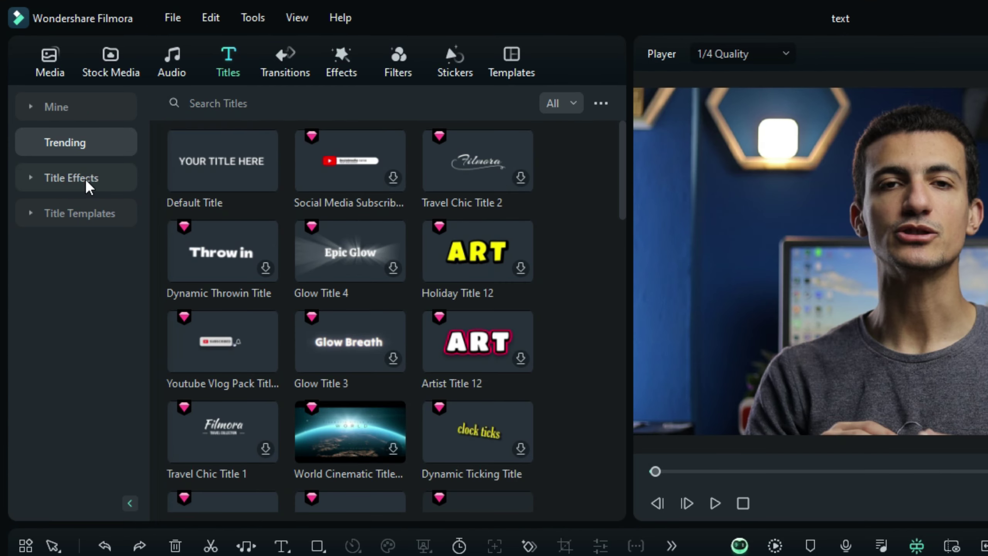
- Browse the cinematic title effects and preview several of the Cinematic Universe Trailer and Big Screen Pack designs
click(88, 183)
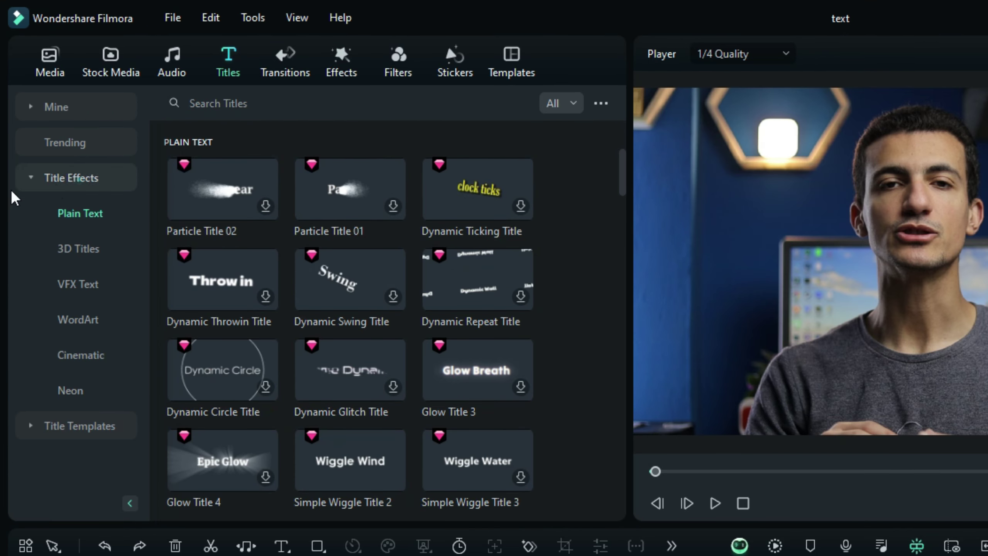
click(81, 359)
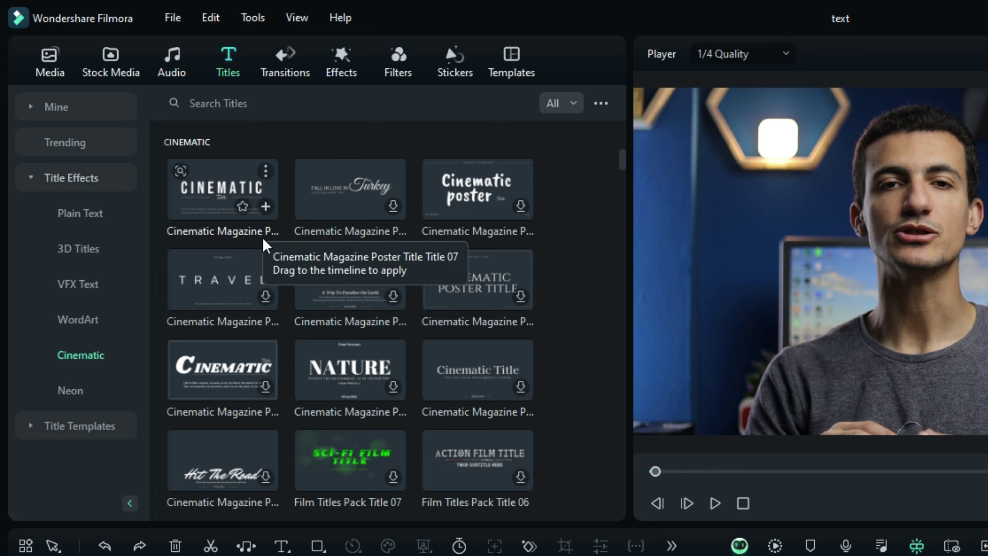
scroll(389, 344, down, 10)
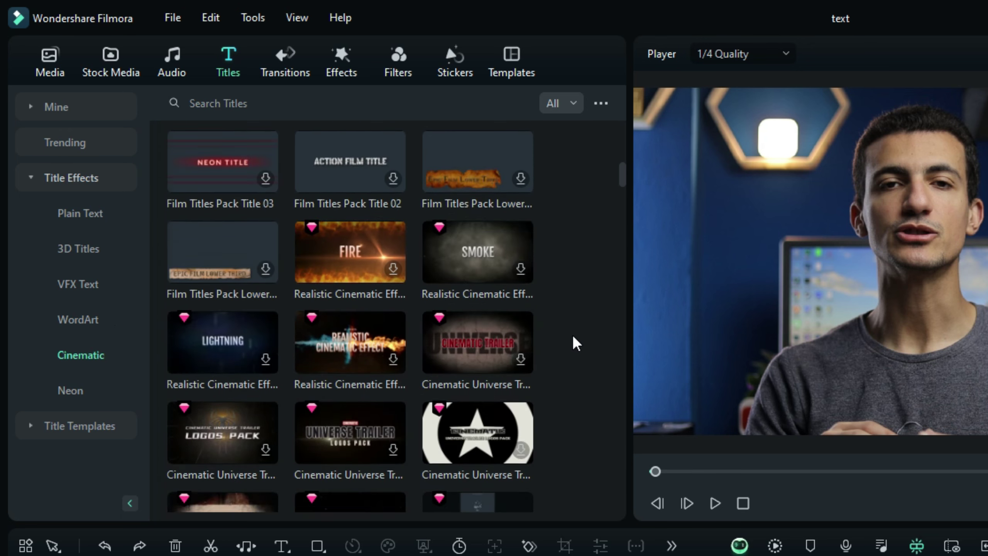
scroll(576, 342, down, 3)
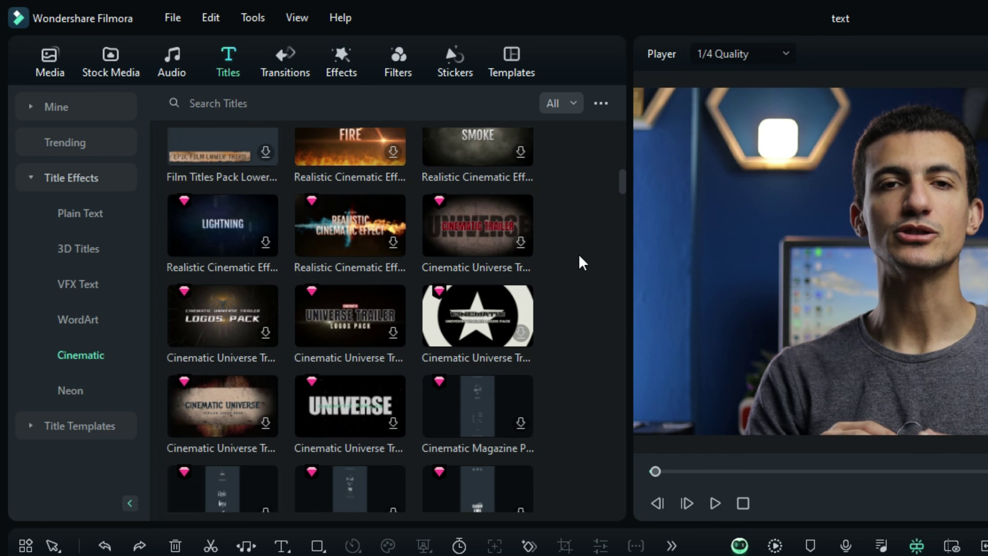
mouse_move(358, 317)
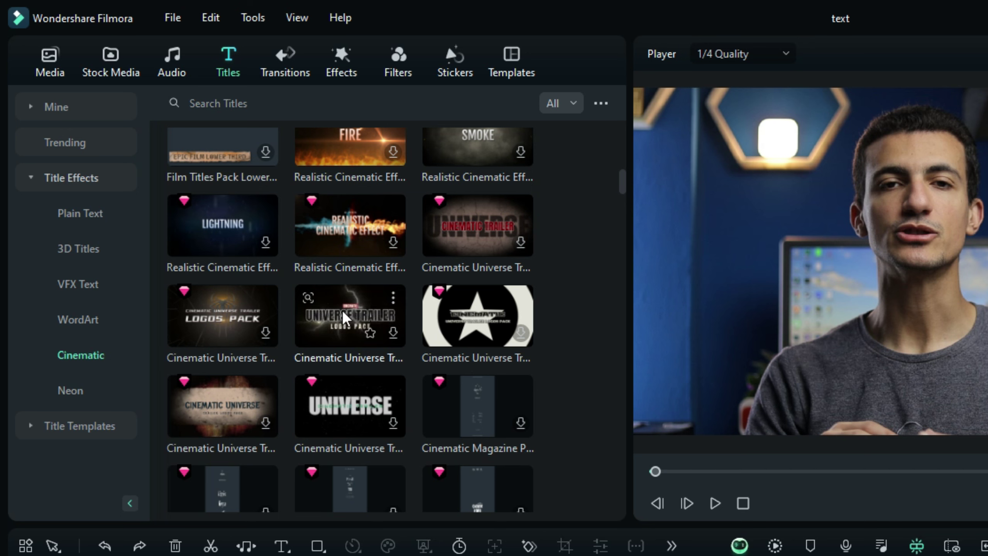
mouse_move(461, 324)
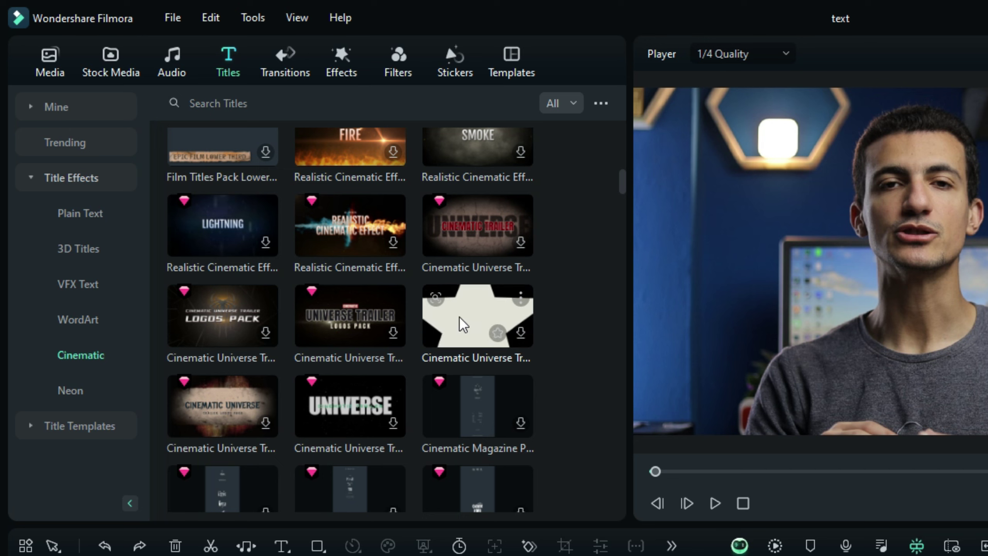
mouse_move(343, 217)
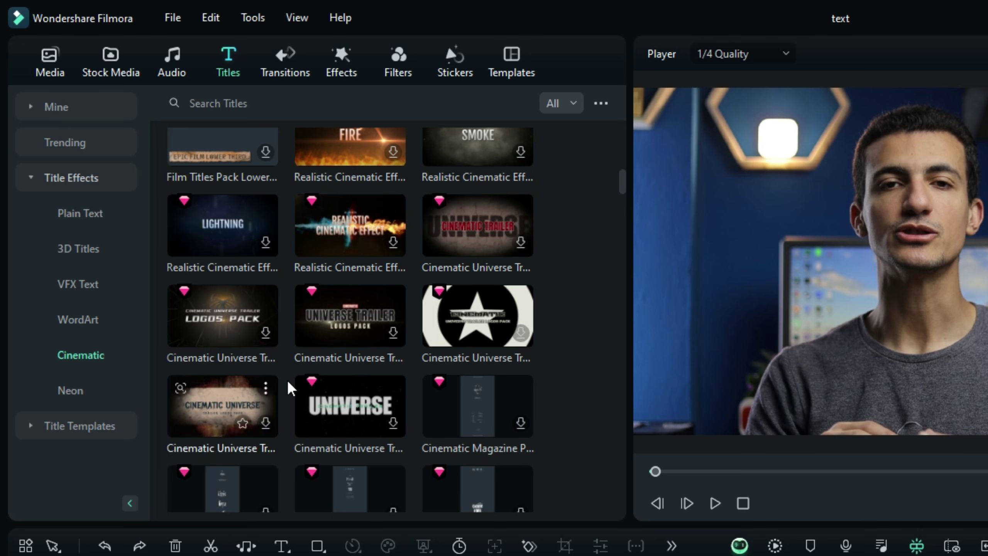
scroll(287, 386, down, 10)
scroll(311, 304, up, 12)
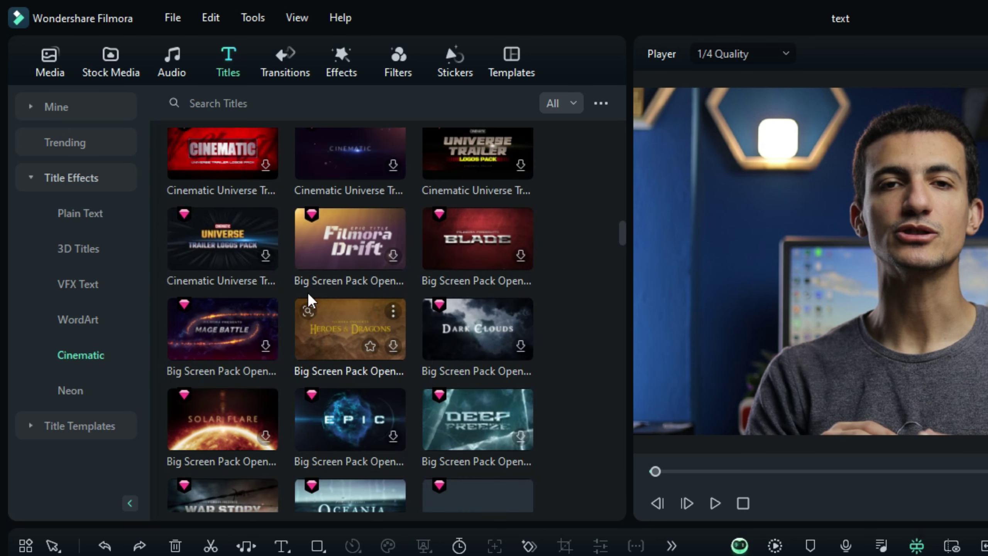
scroll(212, 161, down, 4)
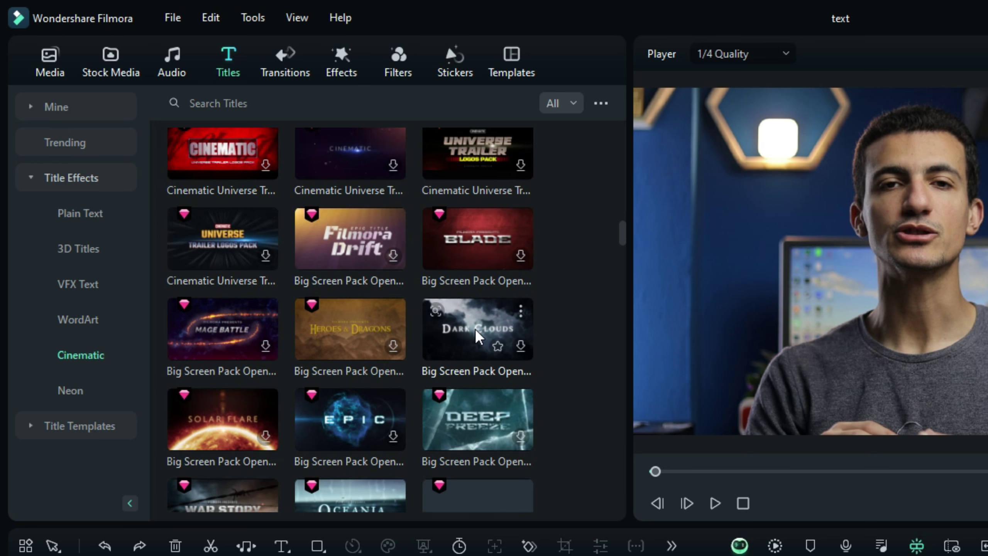
scroll(302, 389, down, 10)
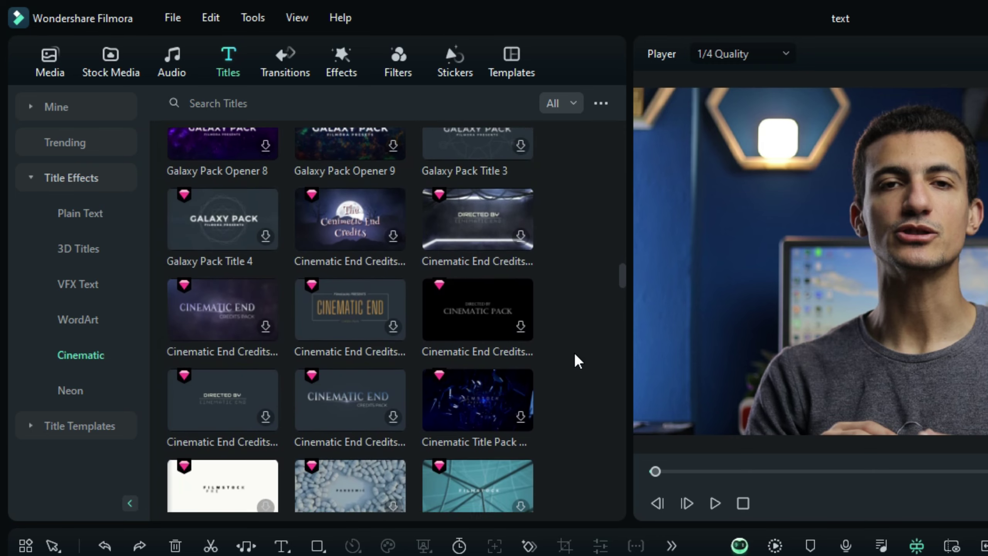
scroll(578, 361, down, 2)
scroll(578, 361, down, 5)
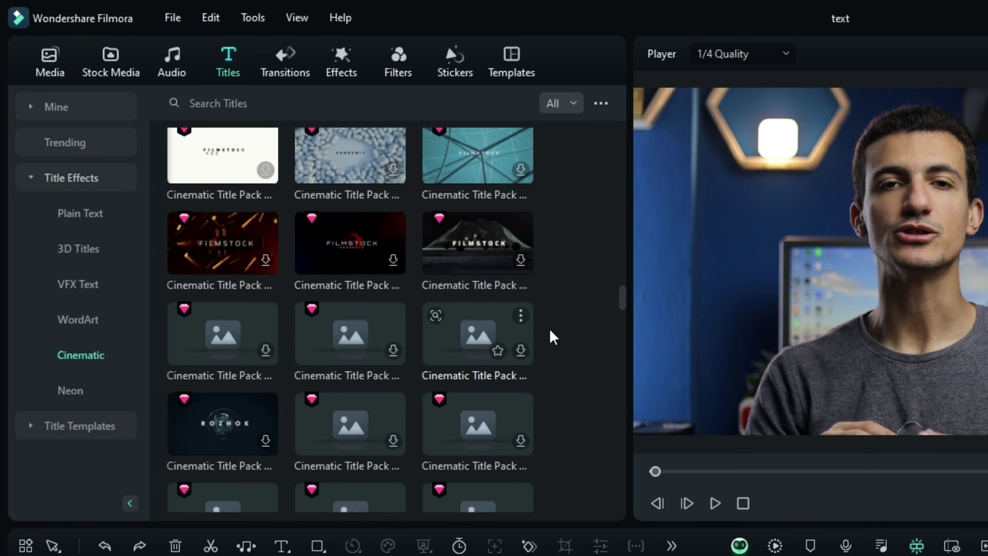
scroll(578, 378, down, 5)
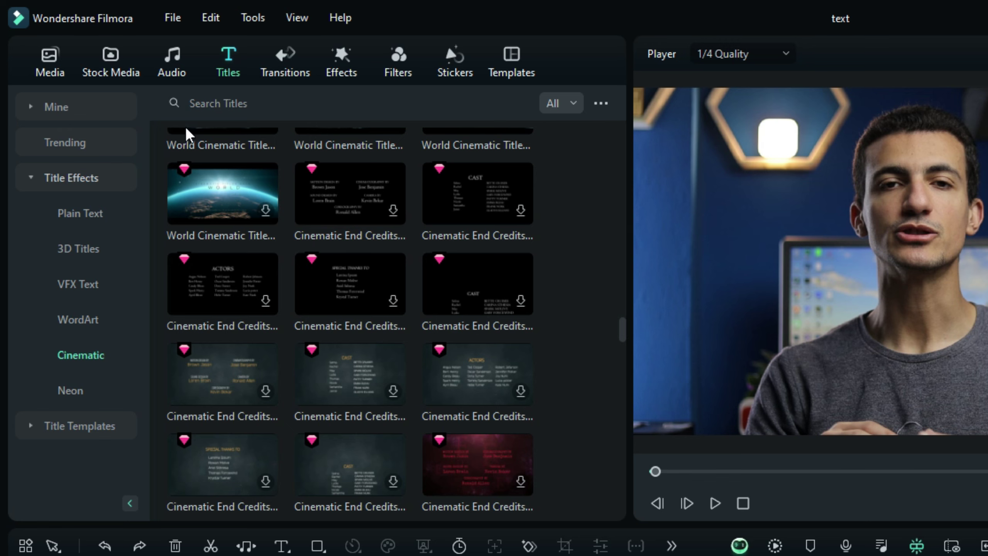
- Return to the project media, change the project's aspect ratio to a vertical format and move the playhead to 00:00:45:28
click(50, 62)
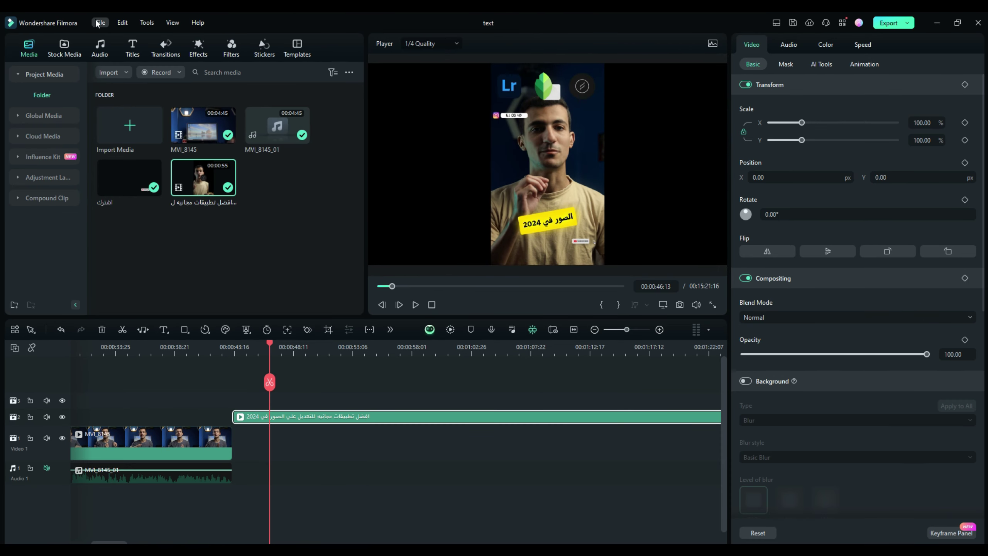
click(98, 22)
click(161, 209)
click(490, 208)
click(518, 242)
click(547, 330)
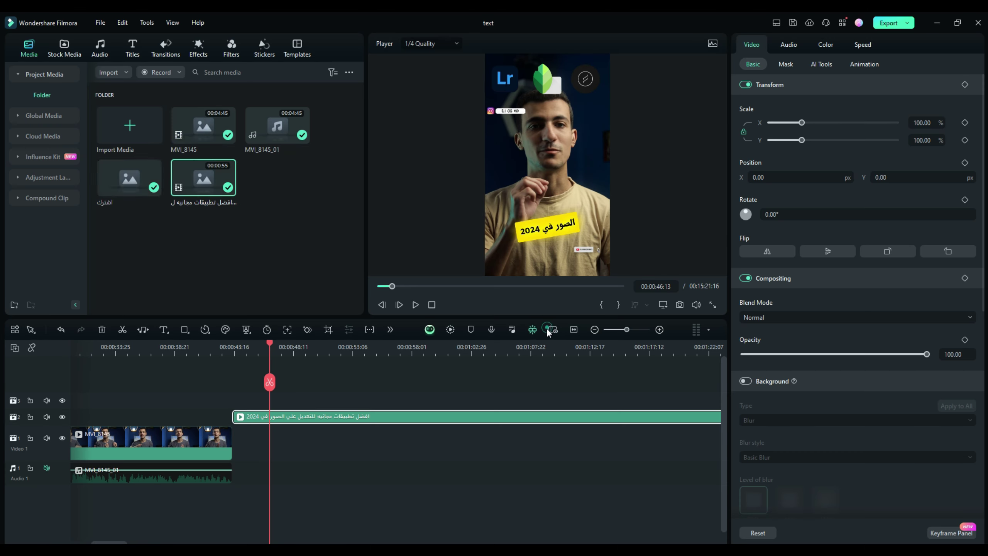
mouse_move(268, 383)
mouse_down()
mouse_move(190, 385)
mouse_move(286, 385)
mouse_move(263, 383)
mouse_up()
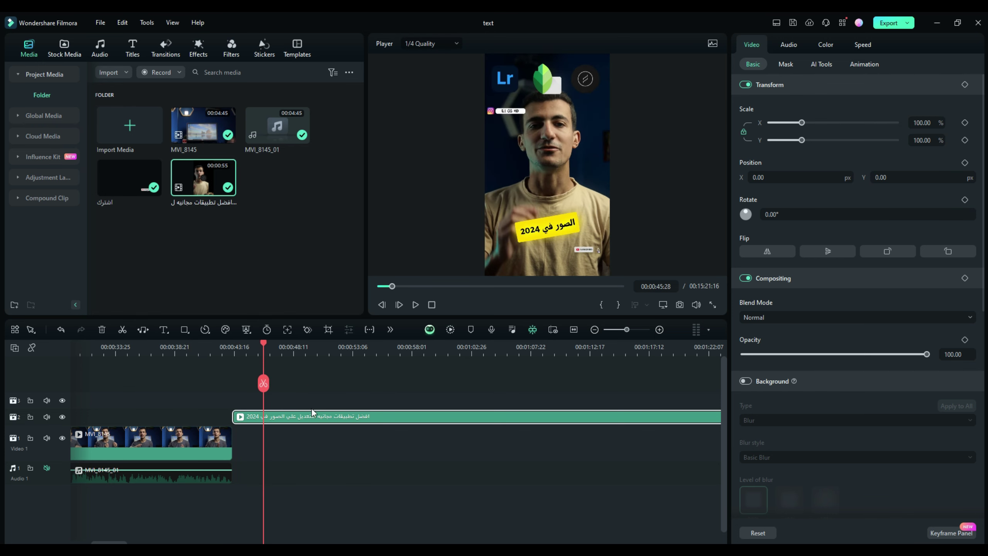